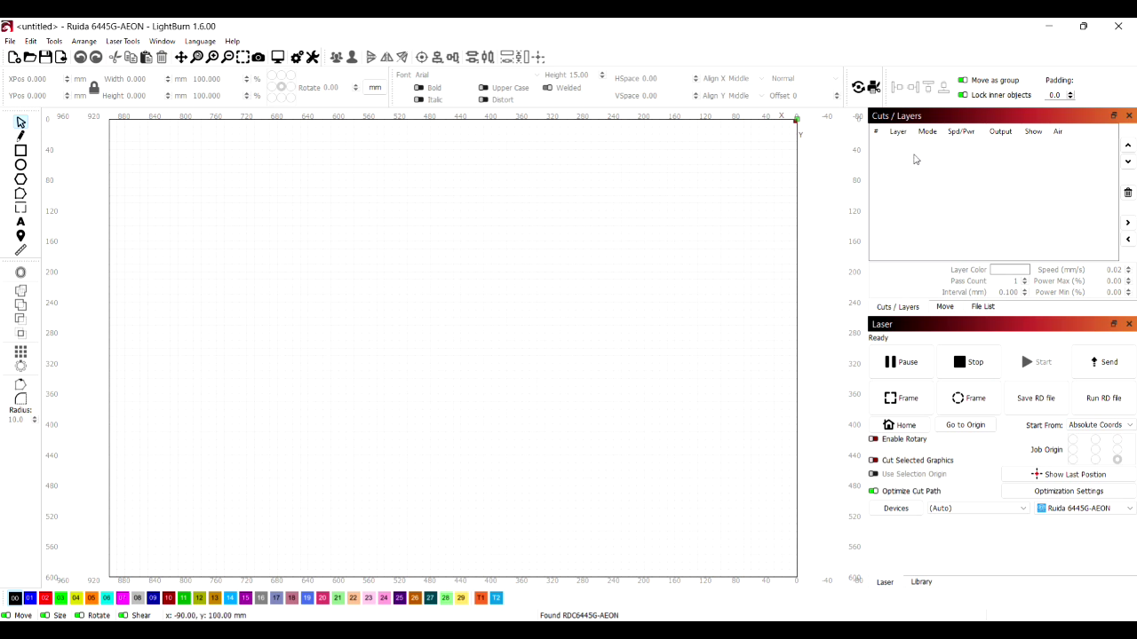
Open the panel context menu from the Cuts / Layers title bar to see the available dock panels.
{"action": "right_click", "coordinate": [962, 121]}
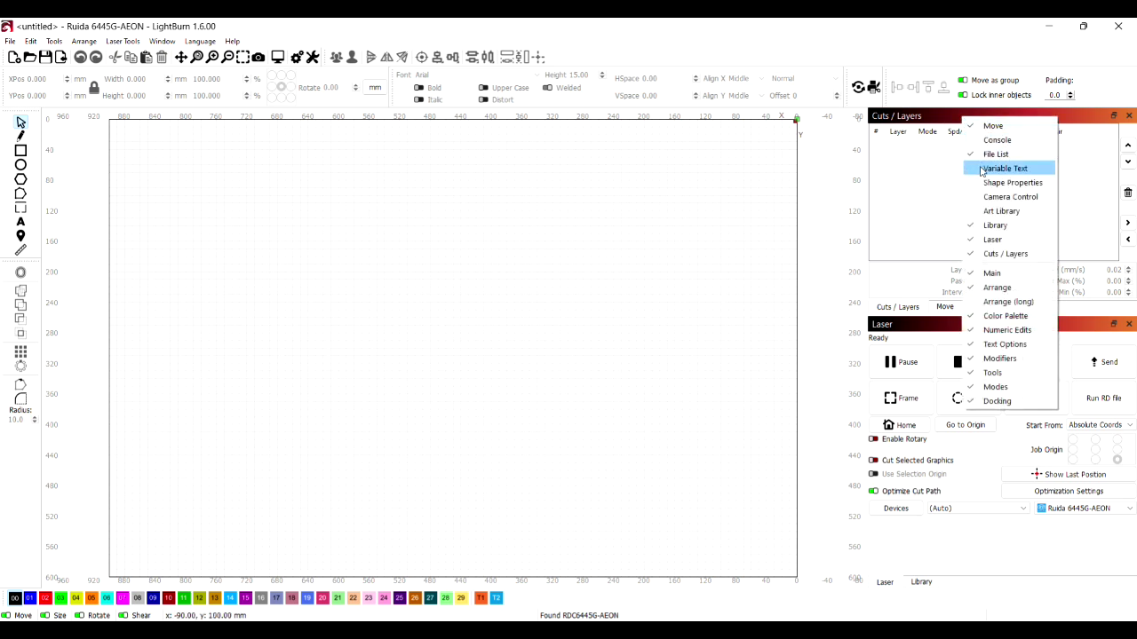
Add Camera Control, float it out of the dock and enlarge it to show the live bed feed.
{"action": "left_click", "coordinate": [974, 197]}
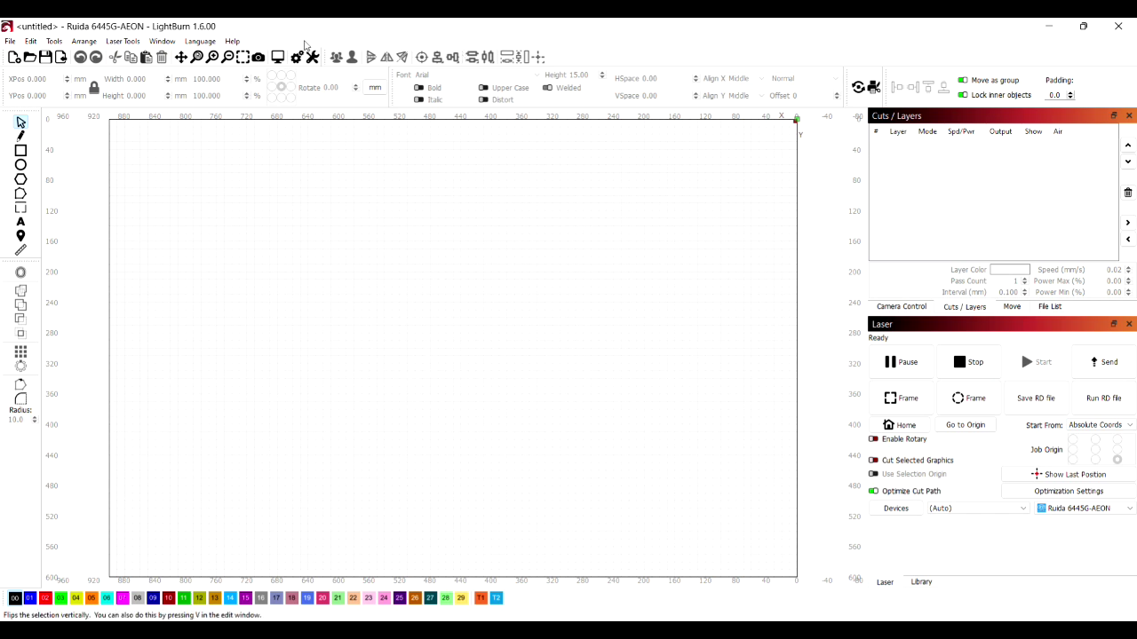
{"action": "left_click", "coordinate": [906, 307]}
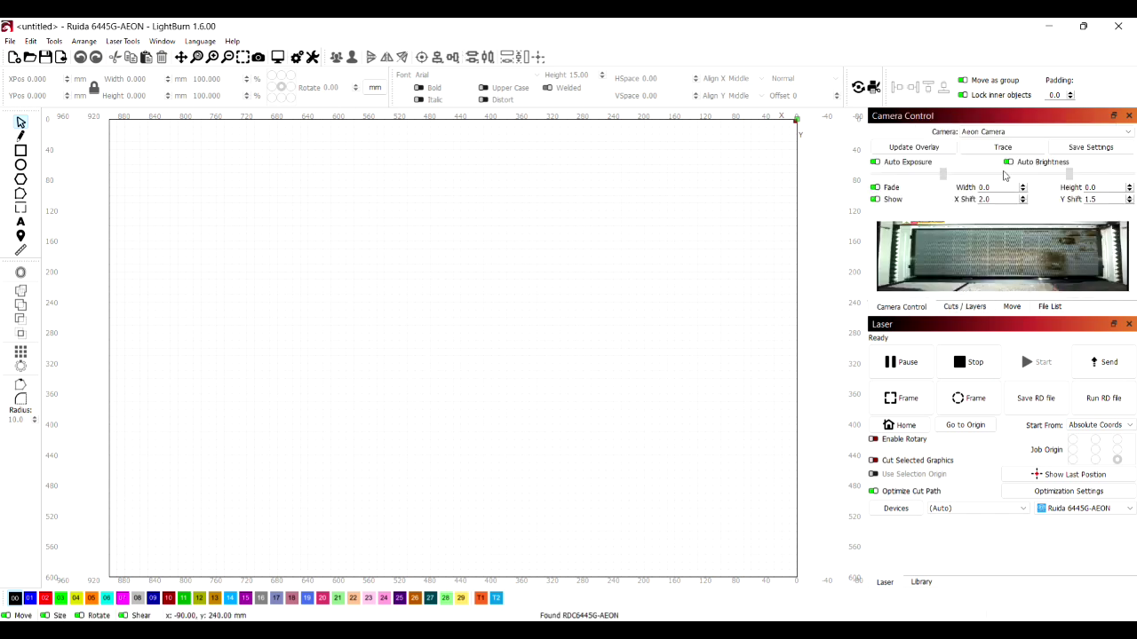
{"action": "left_click_drag", "start_coordinate": [996, 121], "coordinate": [521, 144]}
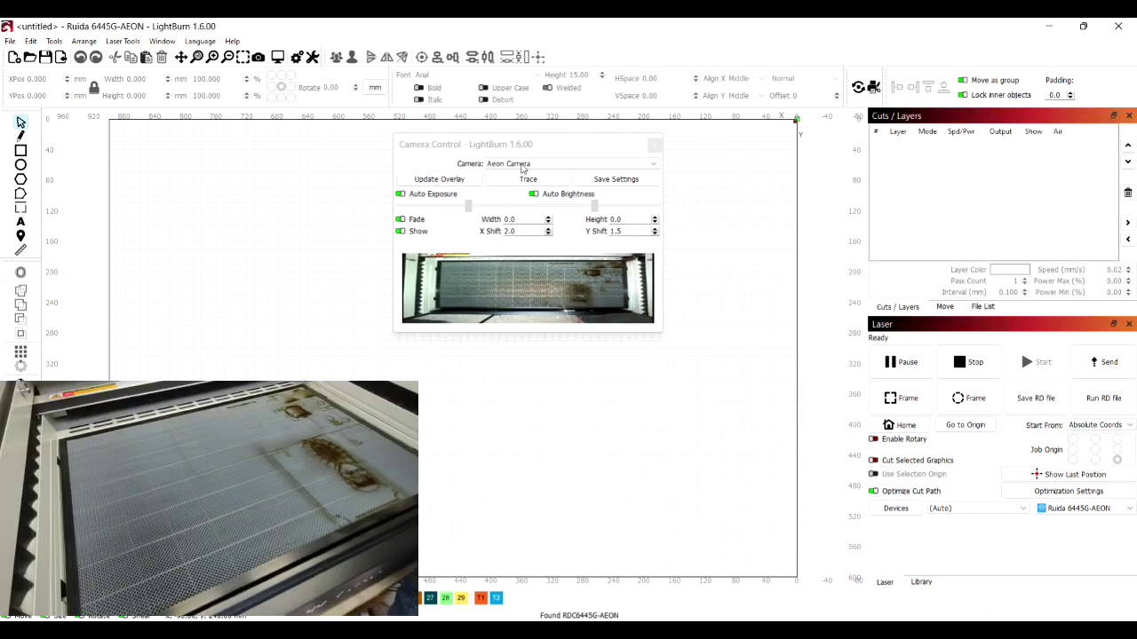
{"action": "left_click_drag", "start_coordinate": [658, 334], "coordinate": [841, 547]}
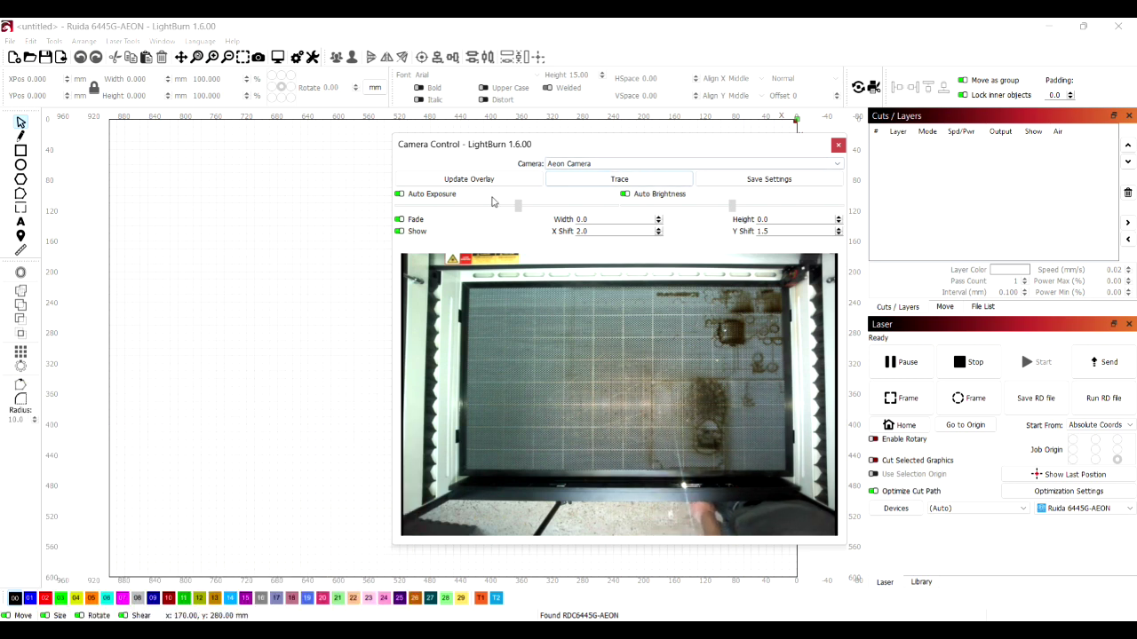
Update the camera overlay onto the workspace, then toggle Fade and Show off and back on.
{"action": "left_click", "coordinate": [453, 181]}
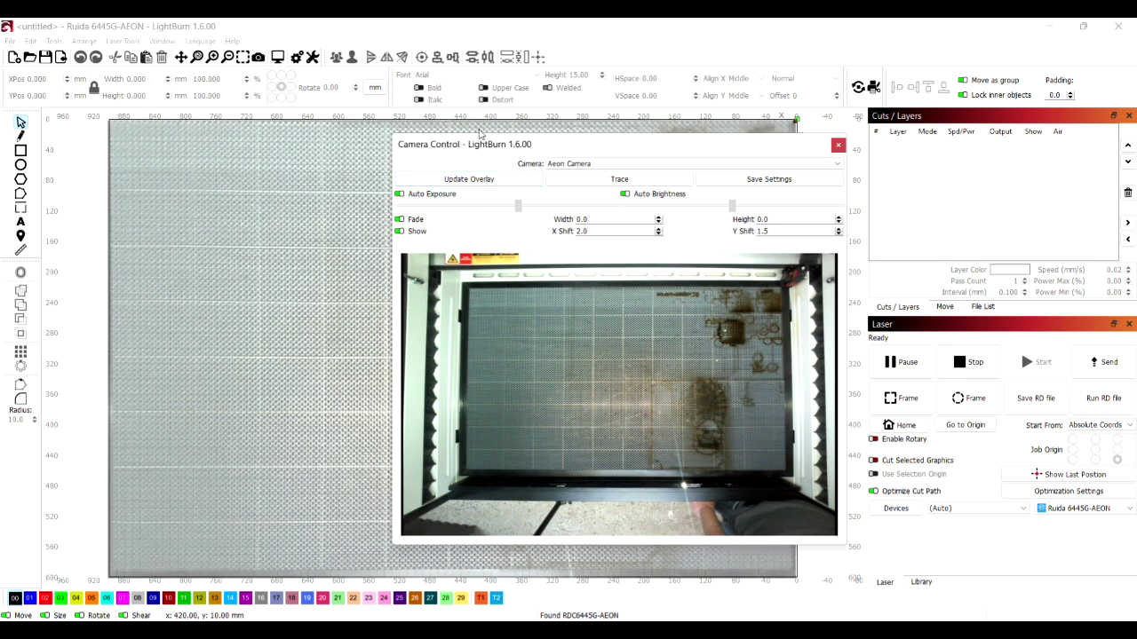
{"action": "left_click_drag", "start_coordinate": [482, 143], "coordinate": [531, 134]}
{"action": "left_click", "coordinate": [449, 210]}
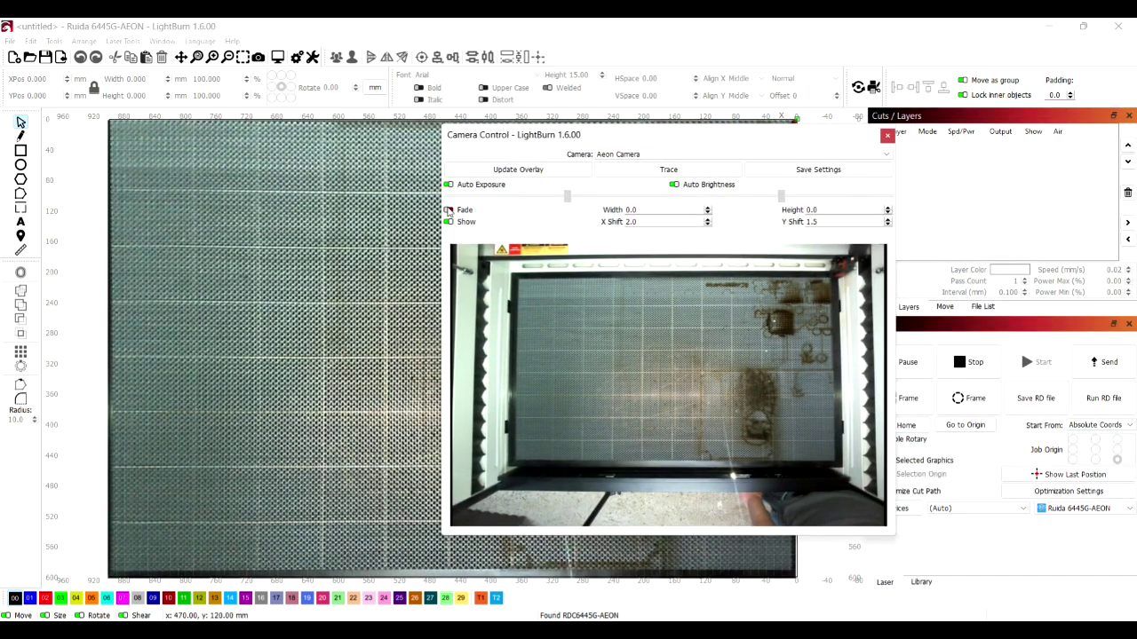
{"action": "left_click", "coordinate": [448, 210]}
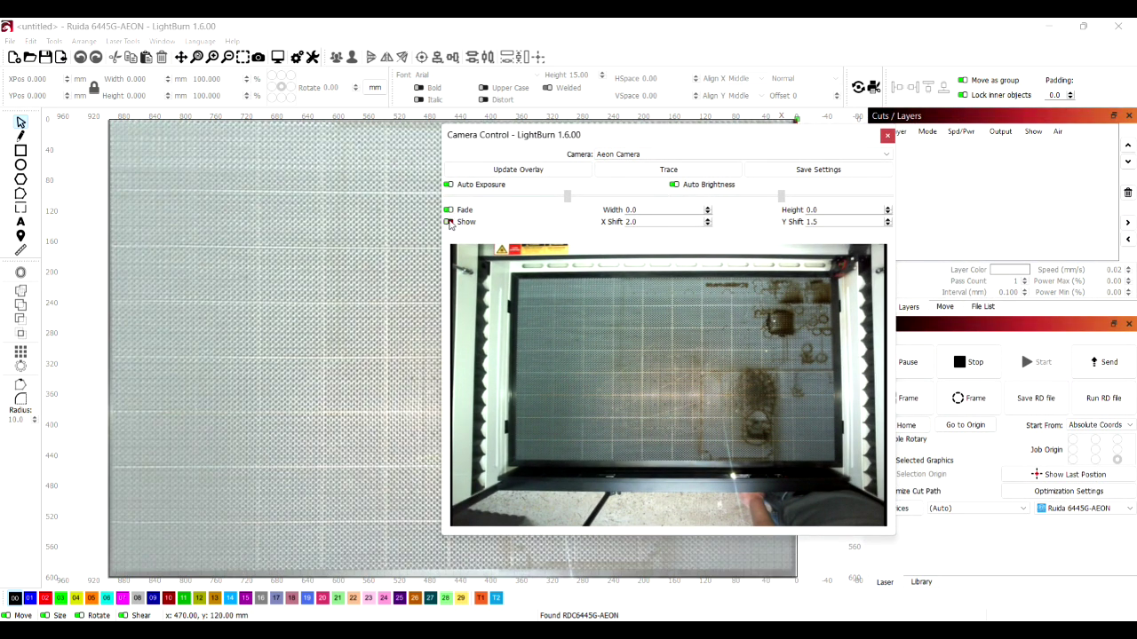
{"action": "left_click", "coordinate": [449, 222]}
{"action": "left_click", "coordinate": [449, 222]}
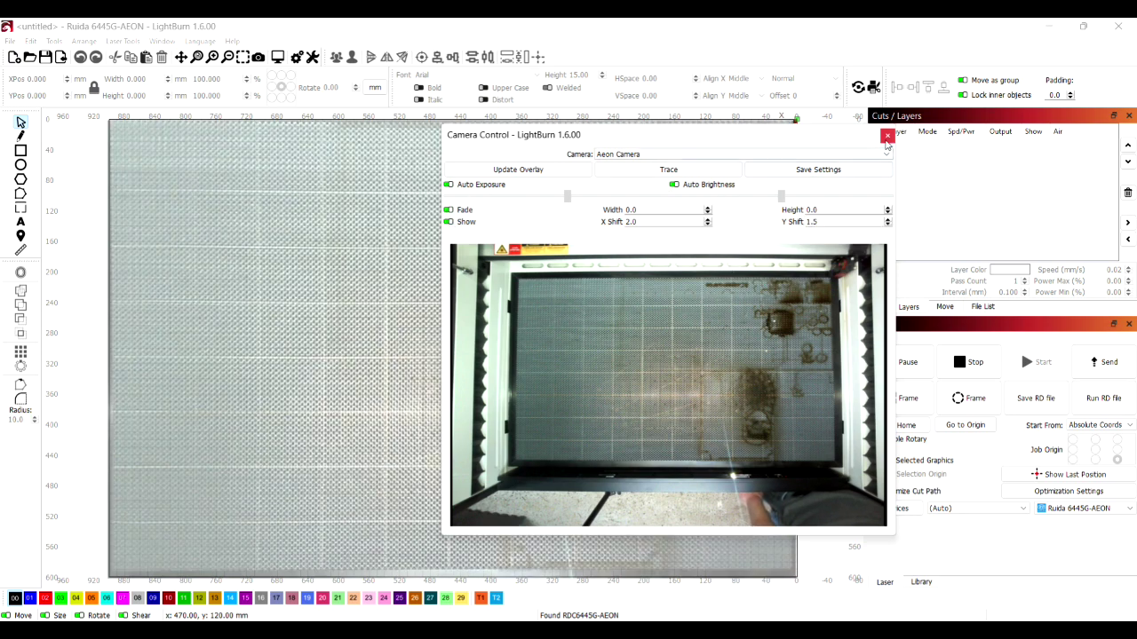
Dock the camera window at the right, update the overlay and zoom in on the white coaster.
{"action": "left_click_drag", "start_coordinate": [731, 140], "coordinate": [1017, 189]}
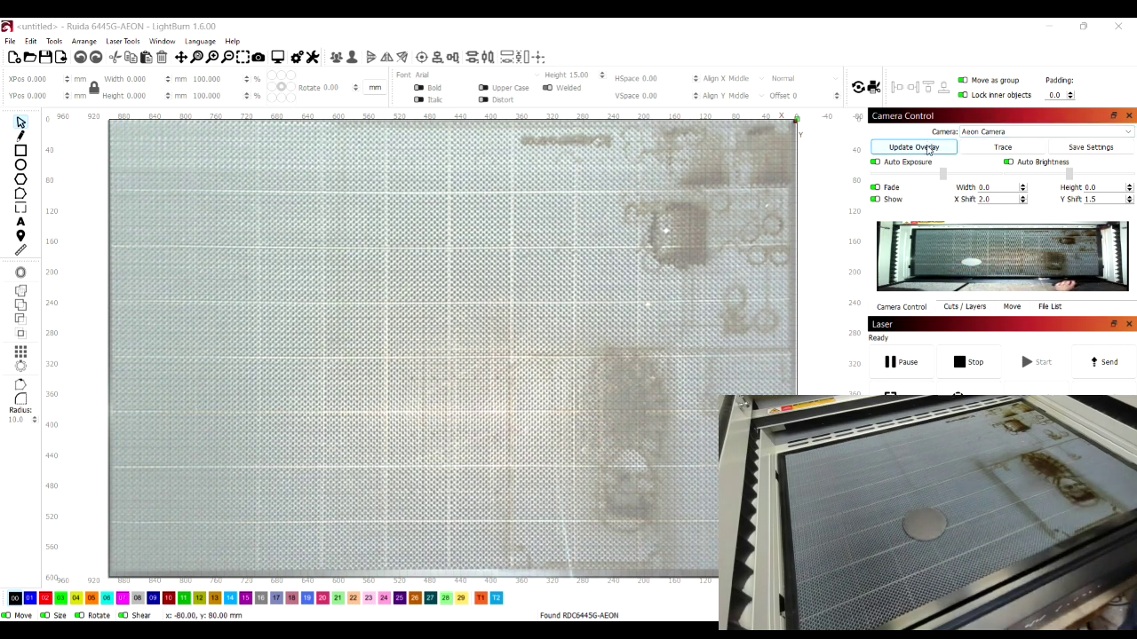
{"action": "left_click", "coordinate": [928, 148]}
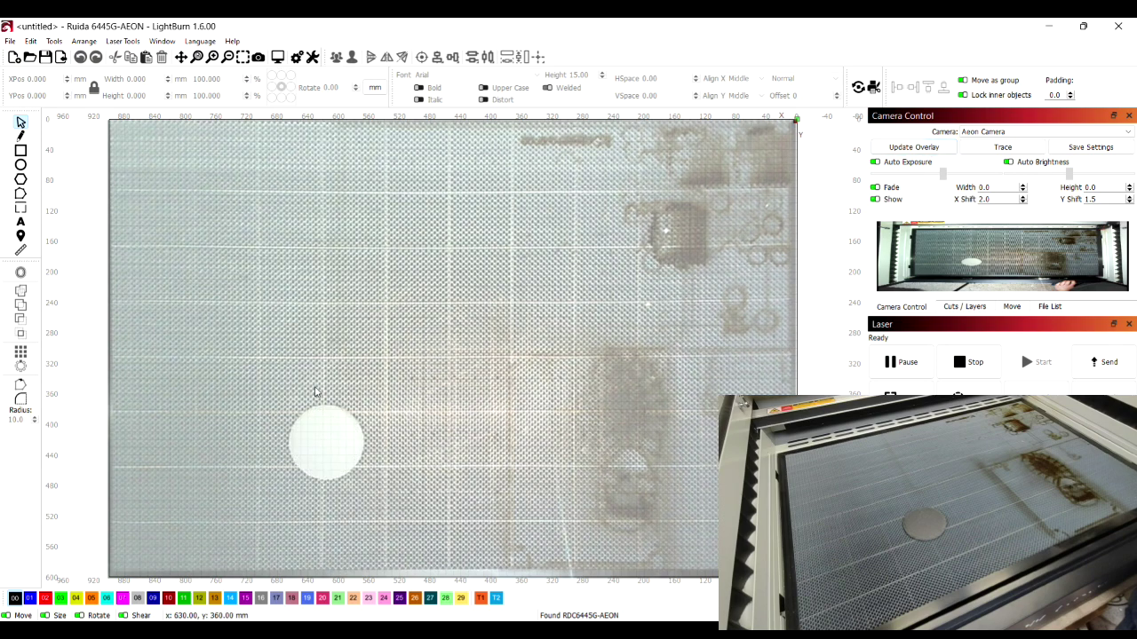
{"action": "scroll", "coordinate": [323, 458], "scroll_direction": "up", "scroll_amount": 6}
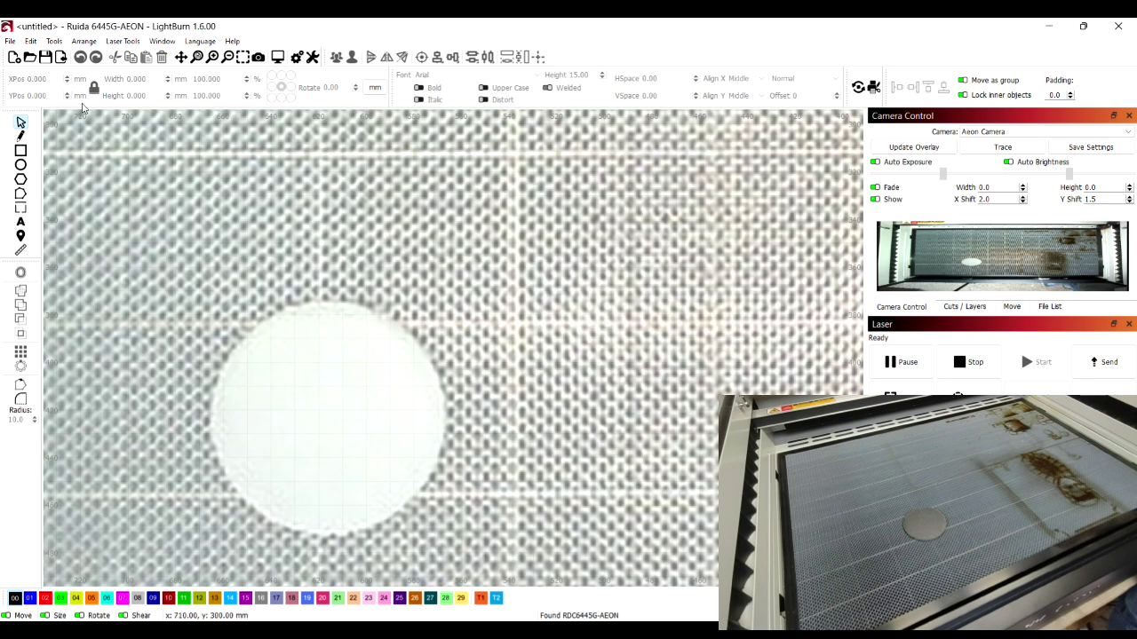
Import the 'deer trees' design from Downloads and drag it onto the coaster in the overlay.
{"action": "left_click", "coordinate": [10, 42]}
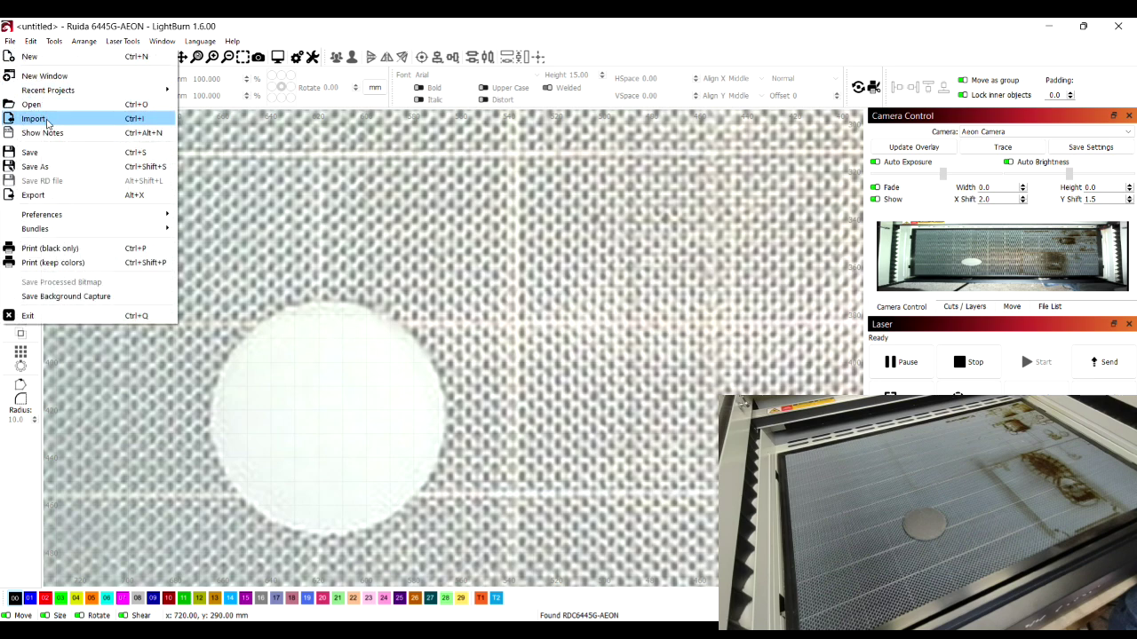
{"action": "left_click", "coordinate": [40, 118]}
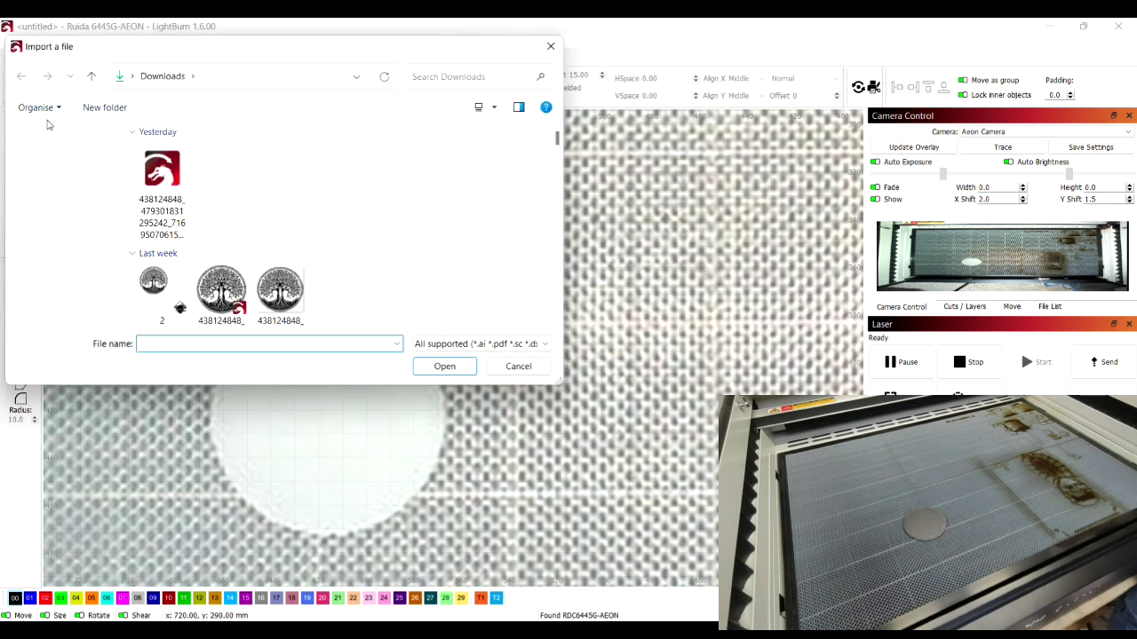
{"action": "left_click", "coordinate": [161, 173]}
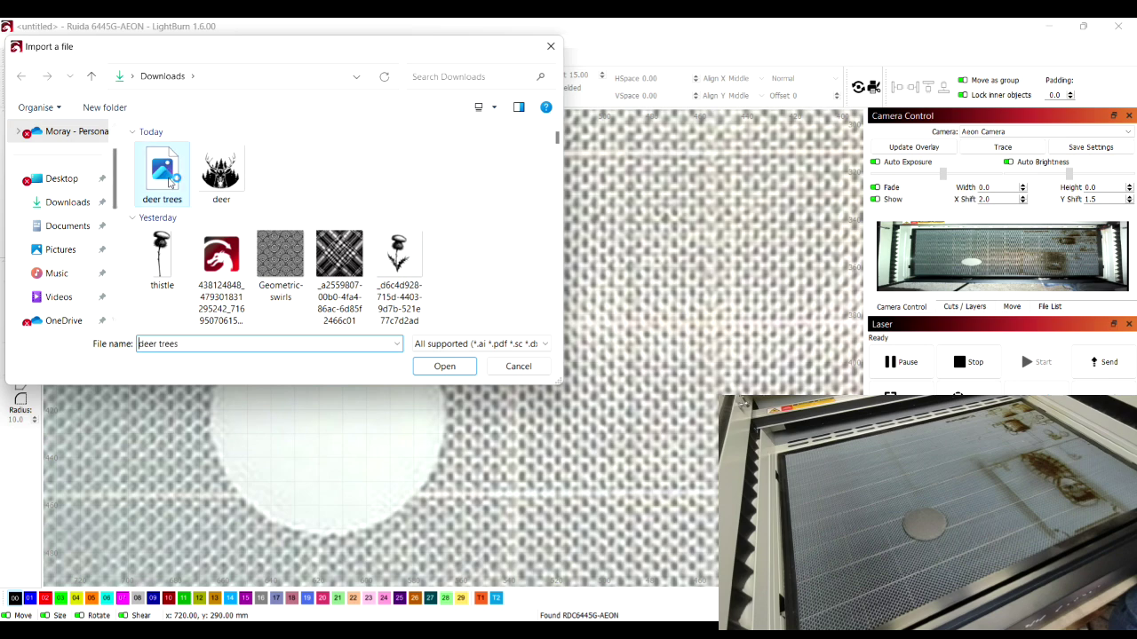
{"action": "left_click", "coordinate": [453, 368]}
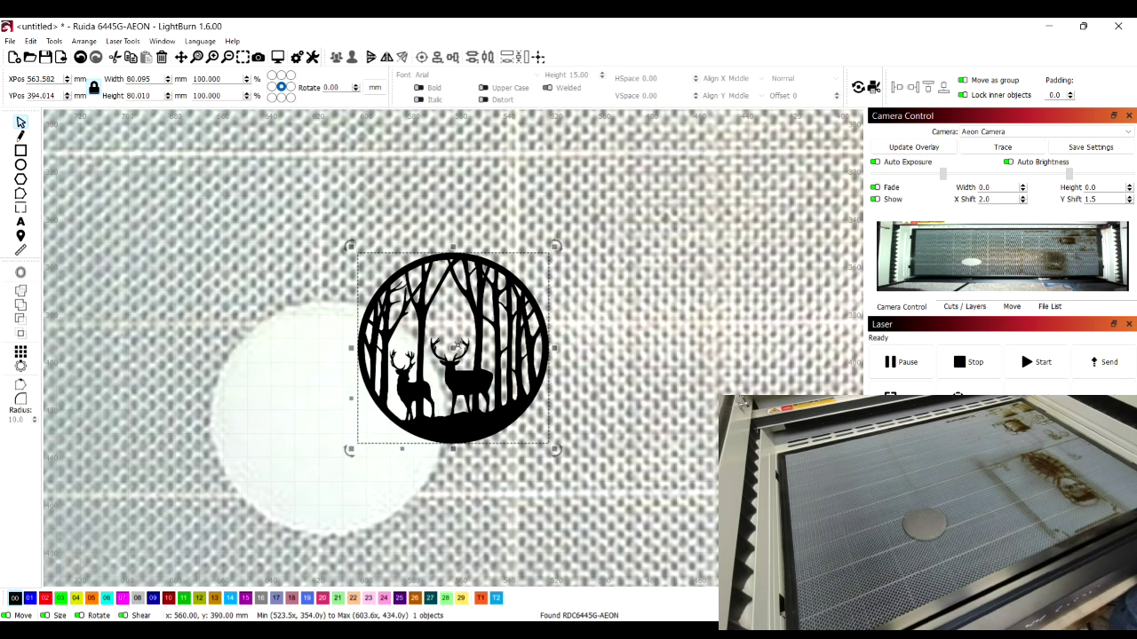
{"action": "left_click_drag", "start_coordinate": [452, 348], "coordinate": [329, 425]}
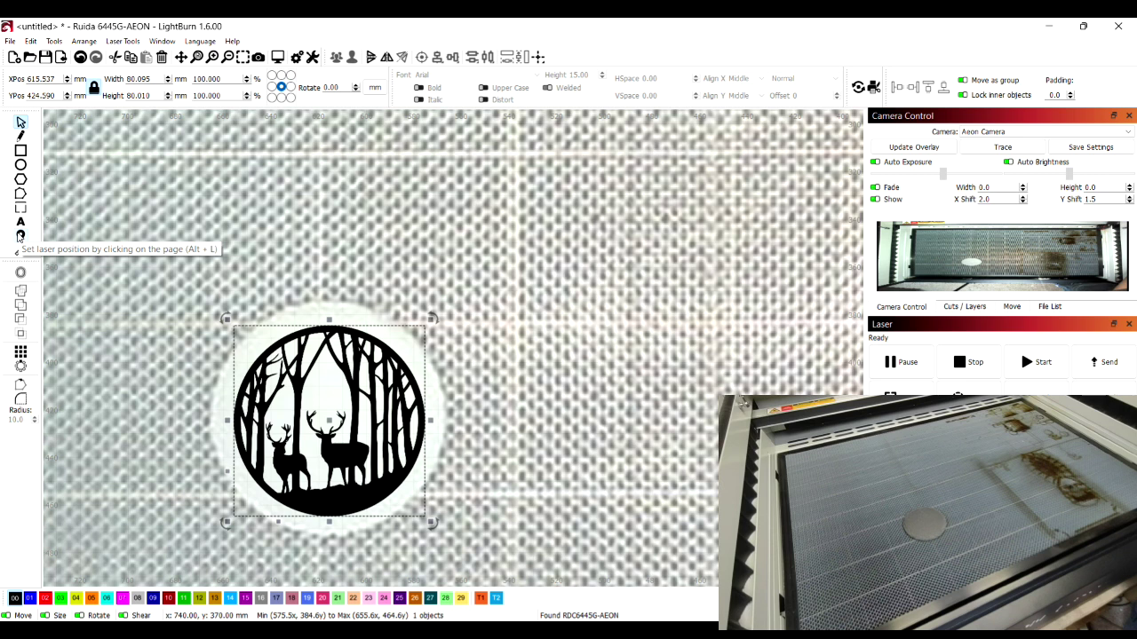
{"action": "left_click", "coordinate": [19, 235]}
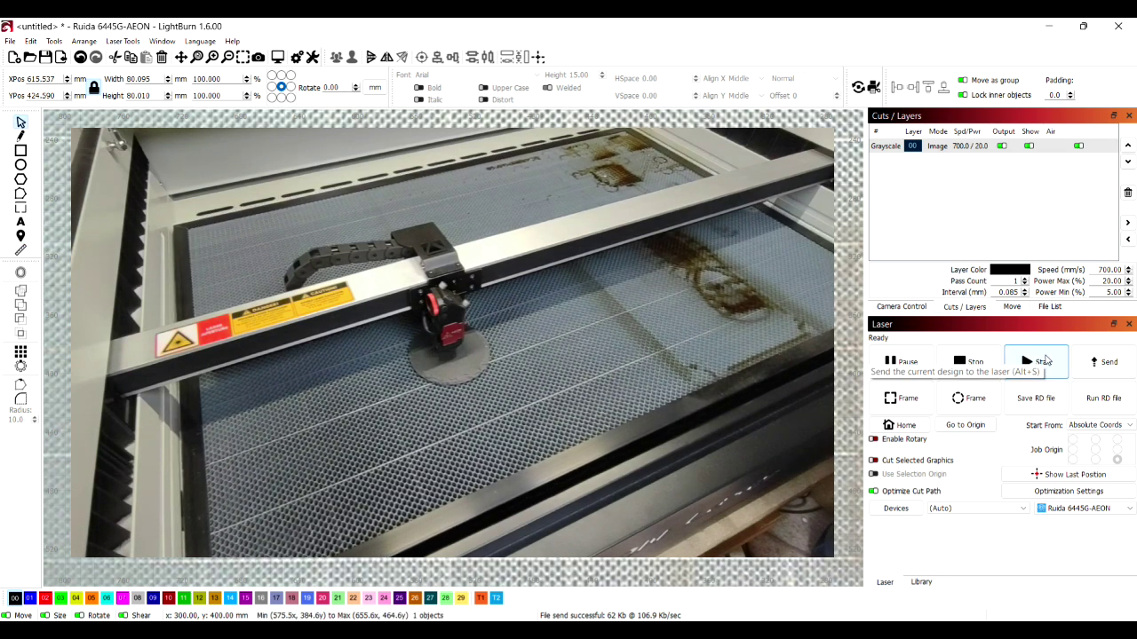
Frame the deer design's outline on the coaster with the laser head.
{"action": "left_click", "coordinate": [902, 392]}
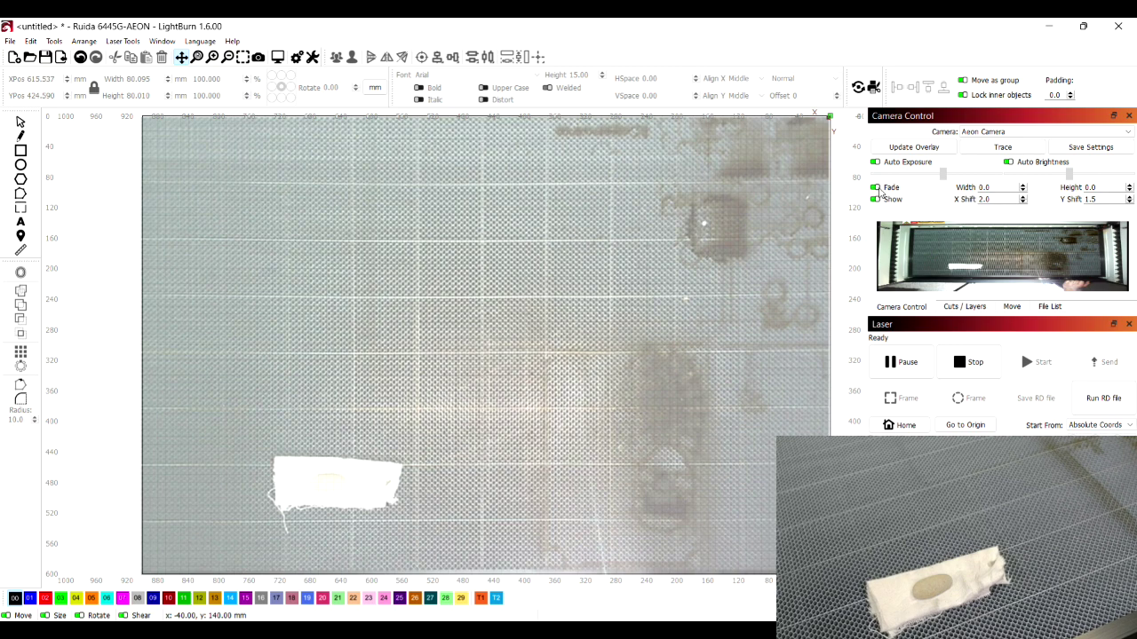
Turn off Auto Exposure and refresh the overlay for a darker view of the rock.
{"action": "left_click", "coordinate": [876, 188]}
{"action": "left_click", "coordinate": [875, 188]}
{"action": "left_click", "coordinate": [876, 162]}
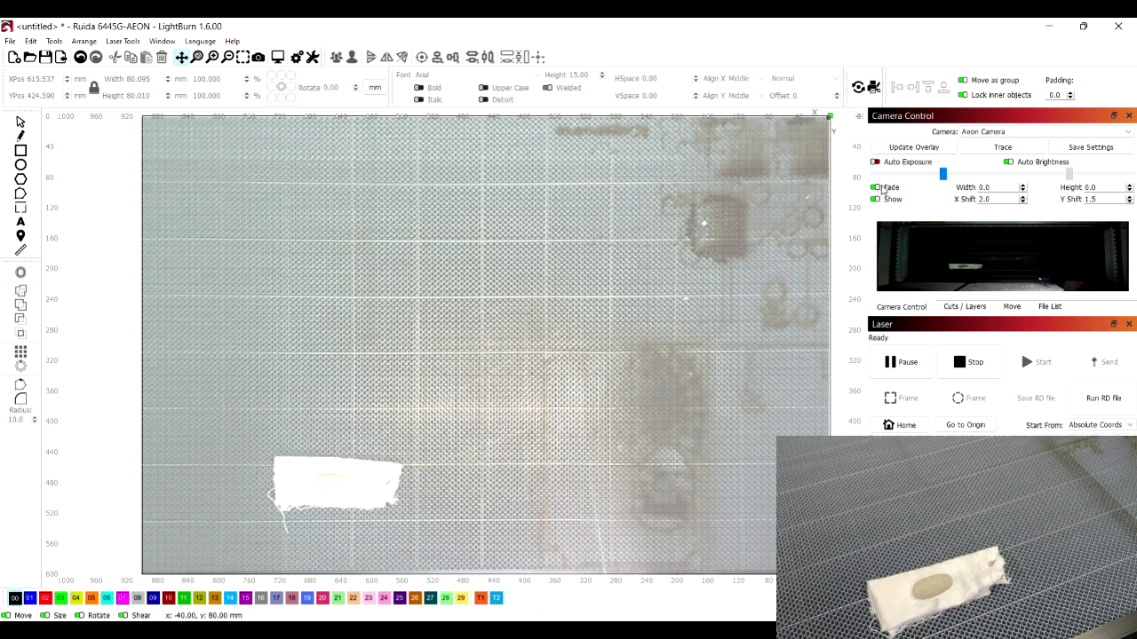
{"action": "left_click", "coordinate": [895, 150]}
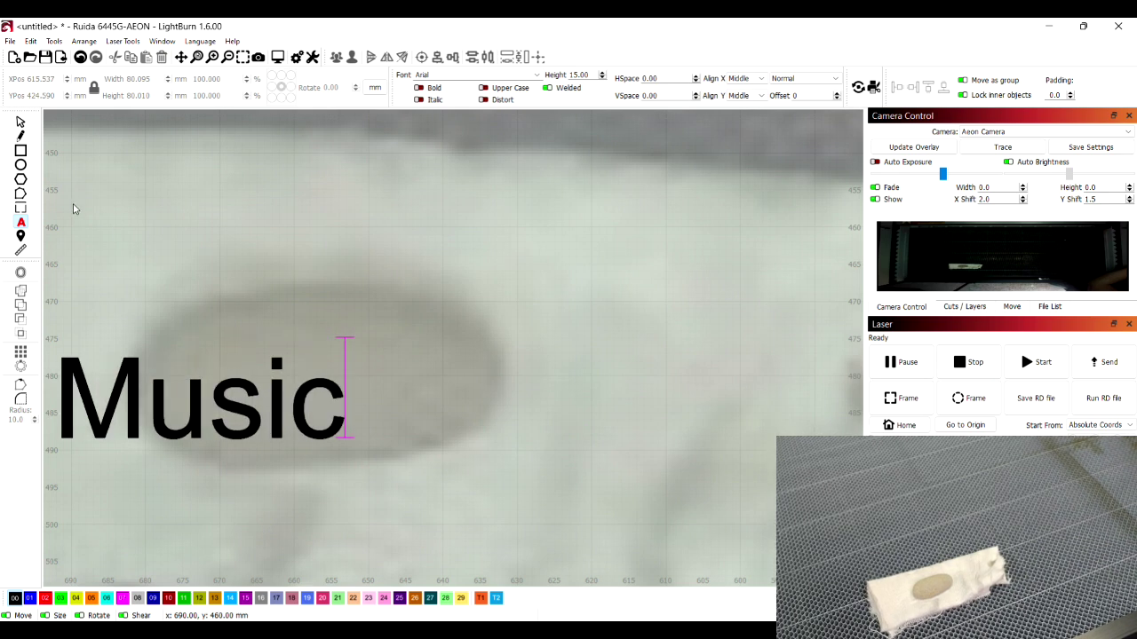
Scale the Music text down to about 19.7 × 5.7 mm and drag it onto the rock.
{"action": "left_click", "coordinate": [21, 123]}
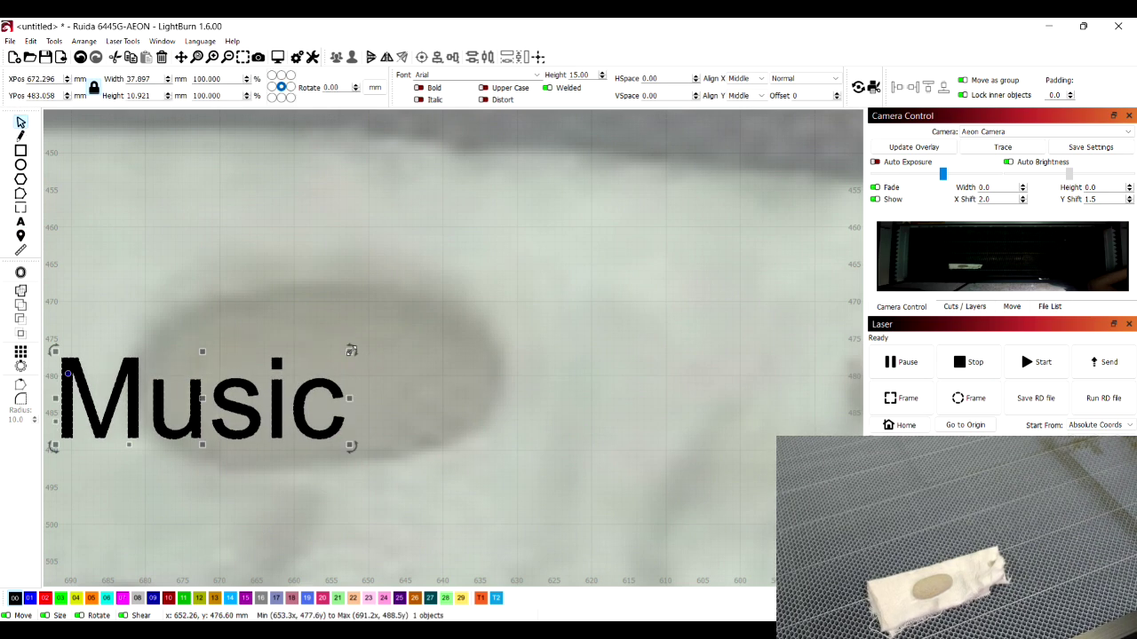
{"action": "left_click_drag", "start_coordinate": [348, 351], "coordinate": [278, 392]}
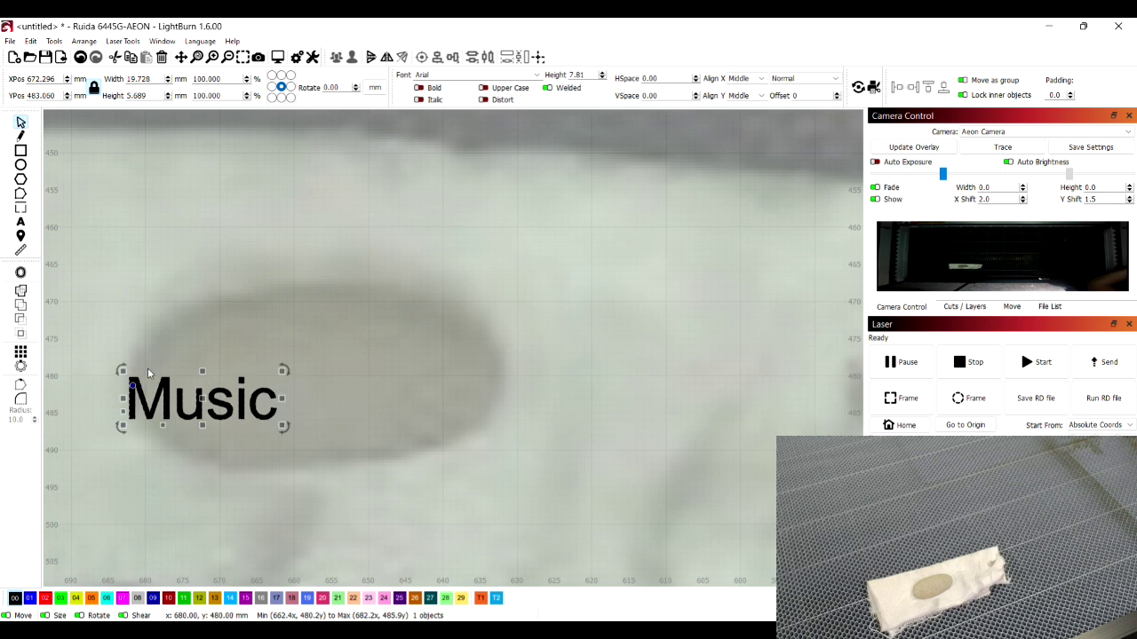
{"action": "left_click_drag", "start_coordinate": [207, 408], "coordinate": [311, 378]}
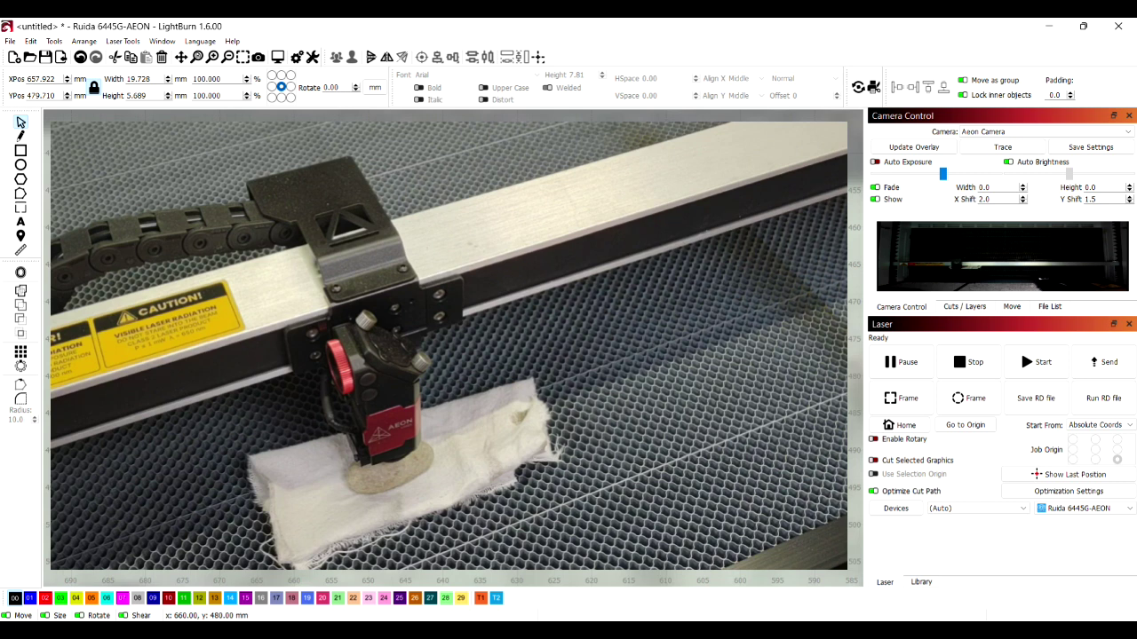
Check the Fill layer in Cuts / Layers and start engraving Music onto the rock.
{"action": "left_click", "coordinate": [965, 307]}
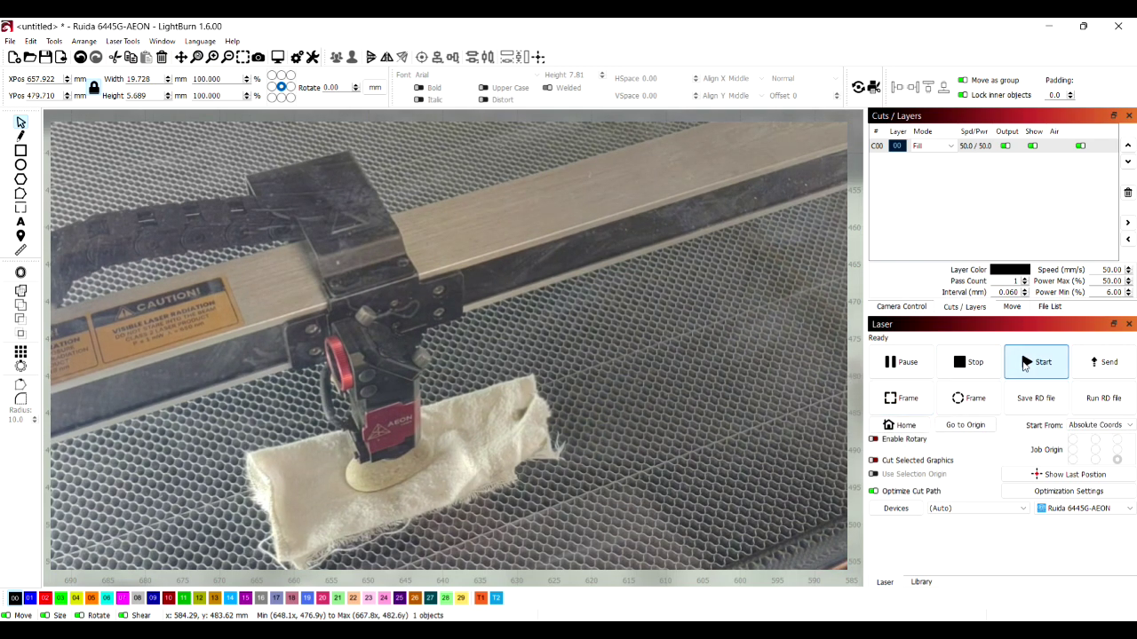
{"action": "left_click", "coordinate": [1026, 364]}
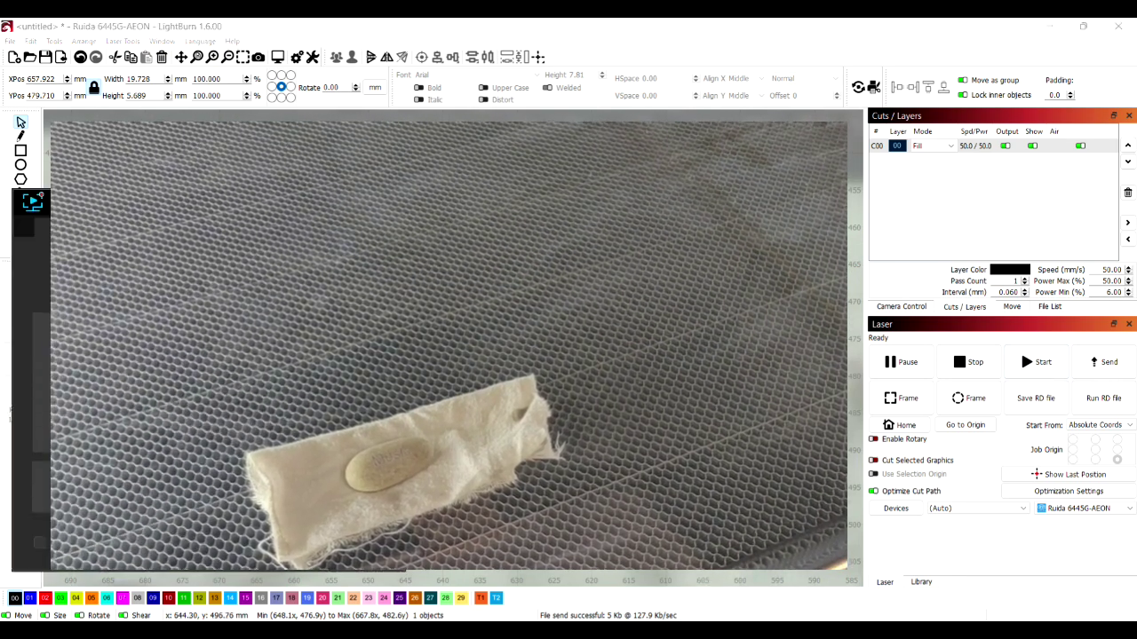
{"action": "left_click", "coordinate": [707, 503]}
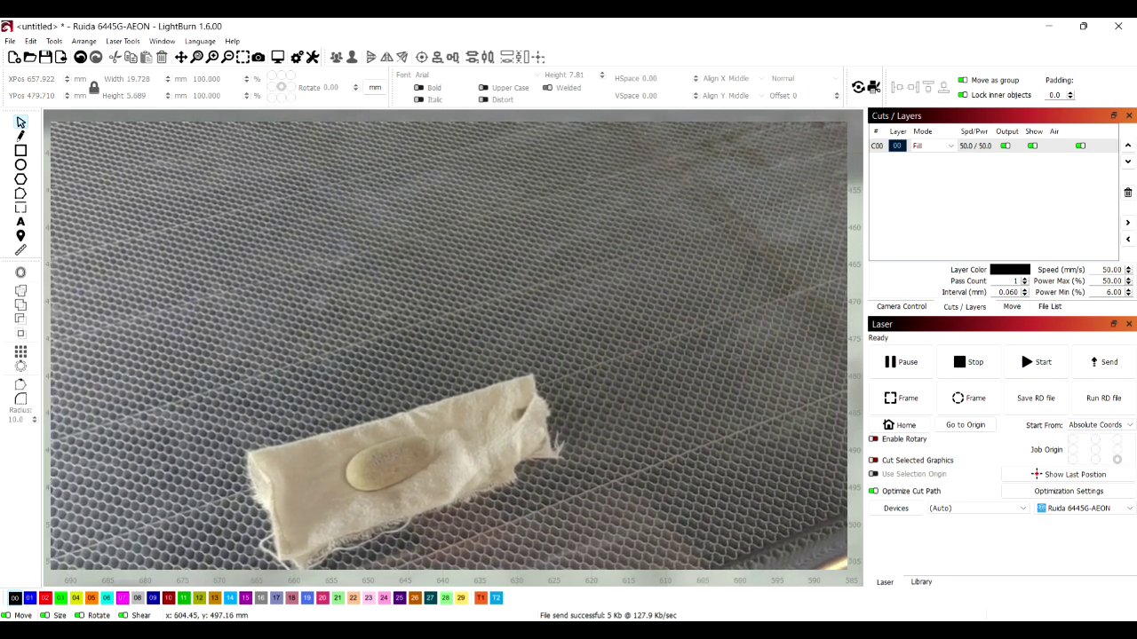